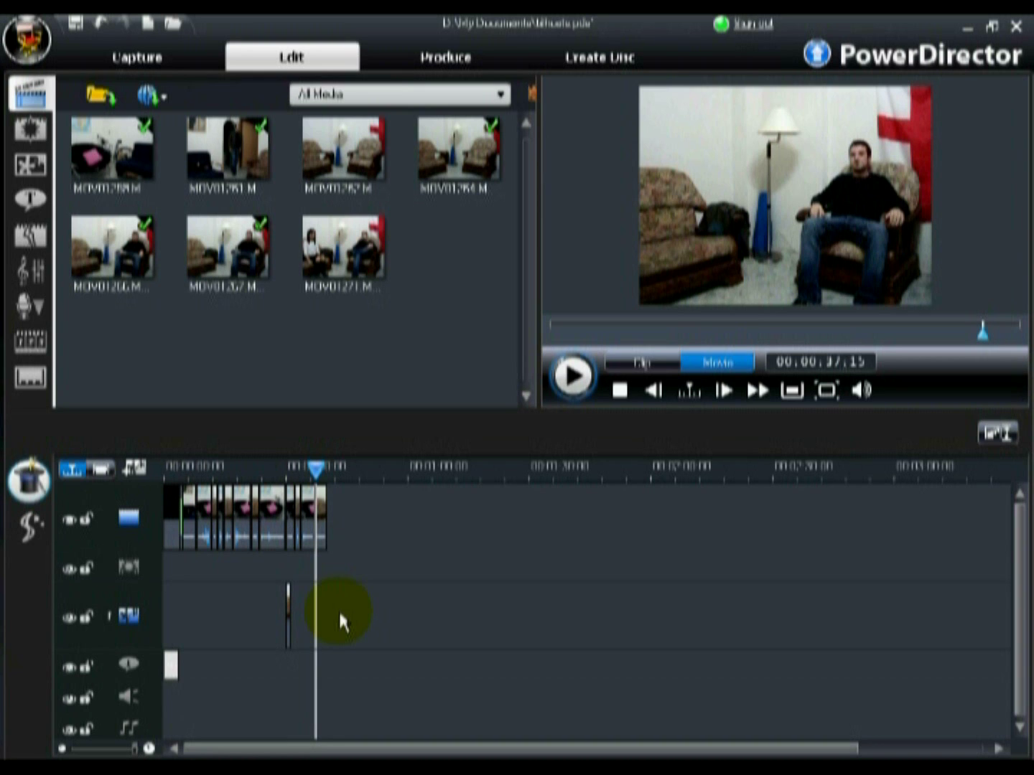
Add the MOV01271 clip from the media library to the PiP track over the room footage
click(325, 251)
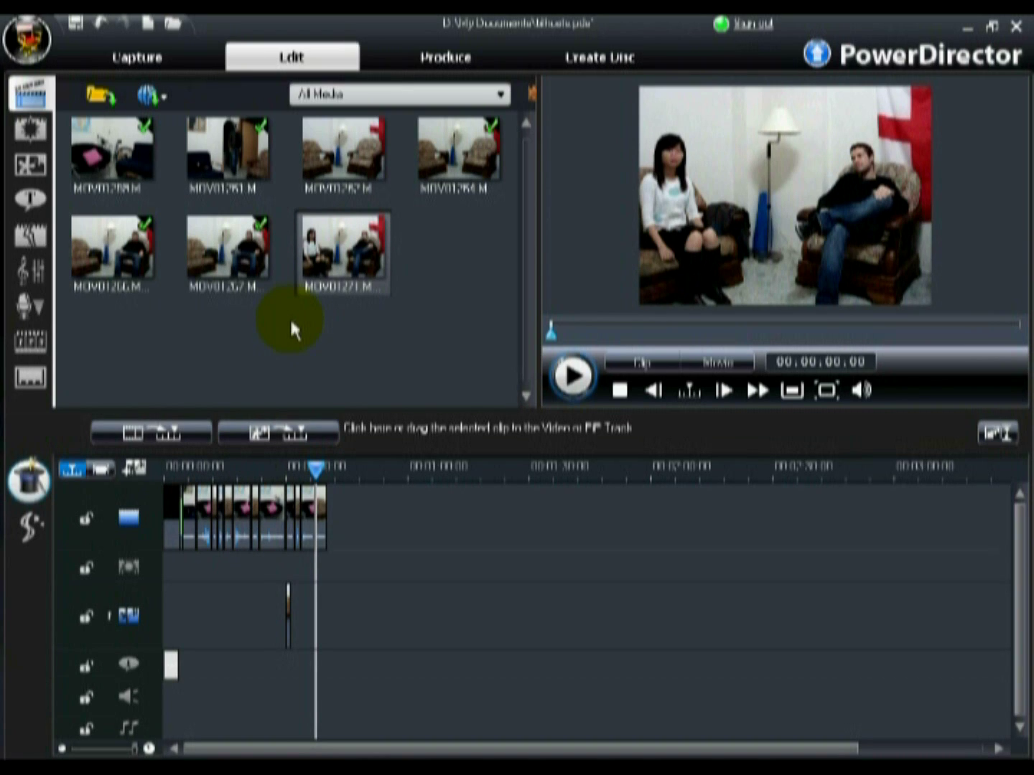
click(289, 434)
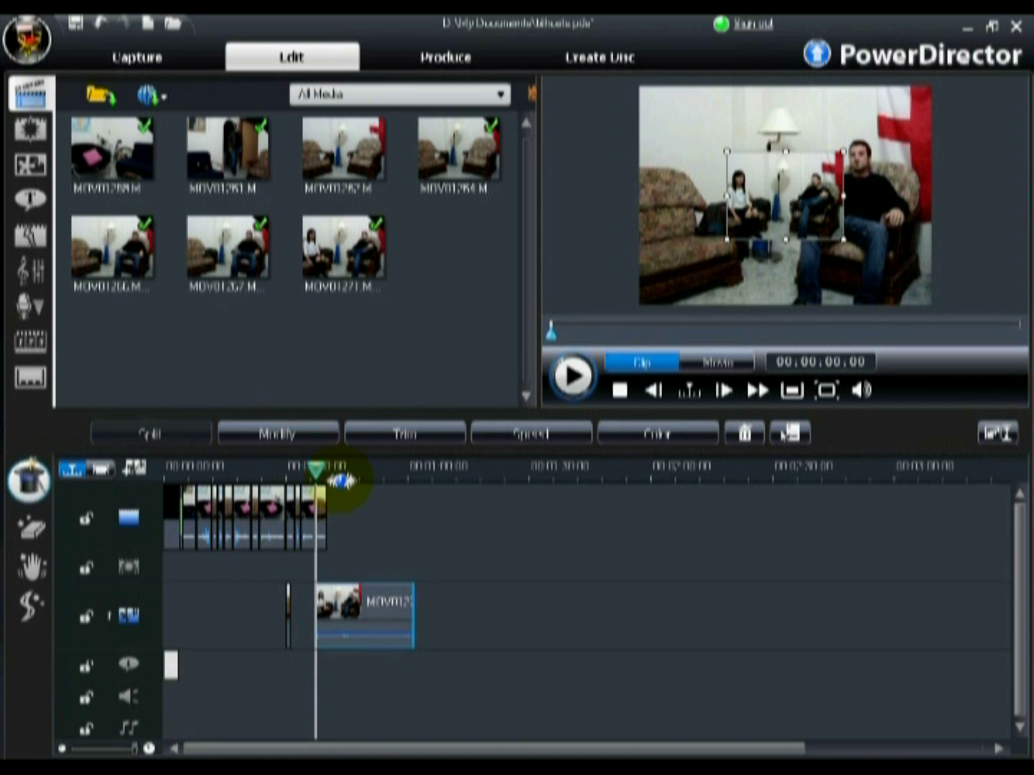
In PiP Designer, move and enlarge the MOV01271 overlay to fill the whole frame
click(295, 439)
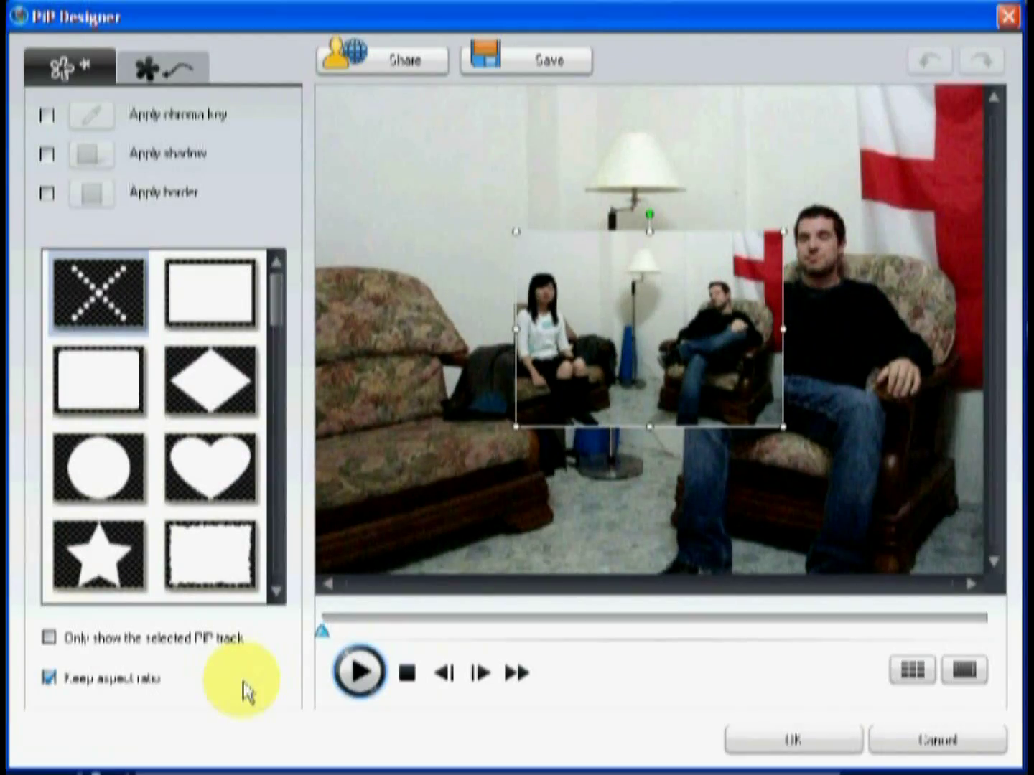
drag(572, 392, 783, 236)
drag(718, 276, 425, 511)
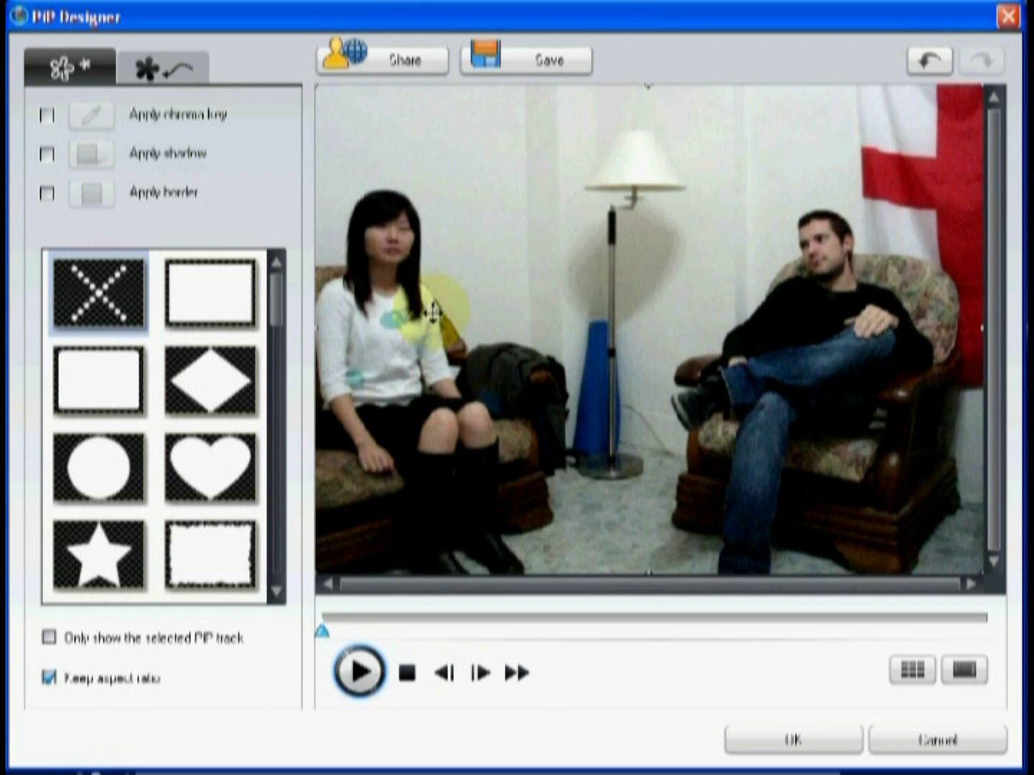
Apply the half-split mask so only the overlay's left half, with the woman, shows
drag(277, 301, 277, 545)
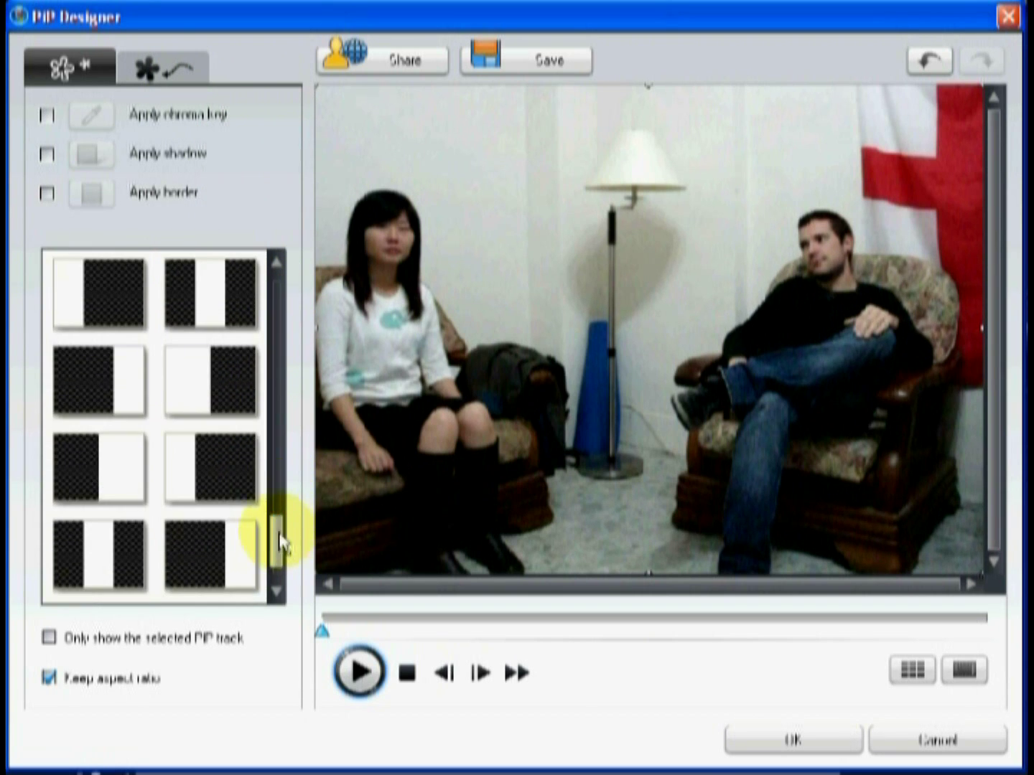
click(214, 475)
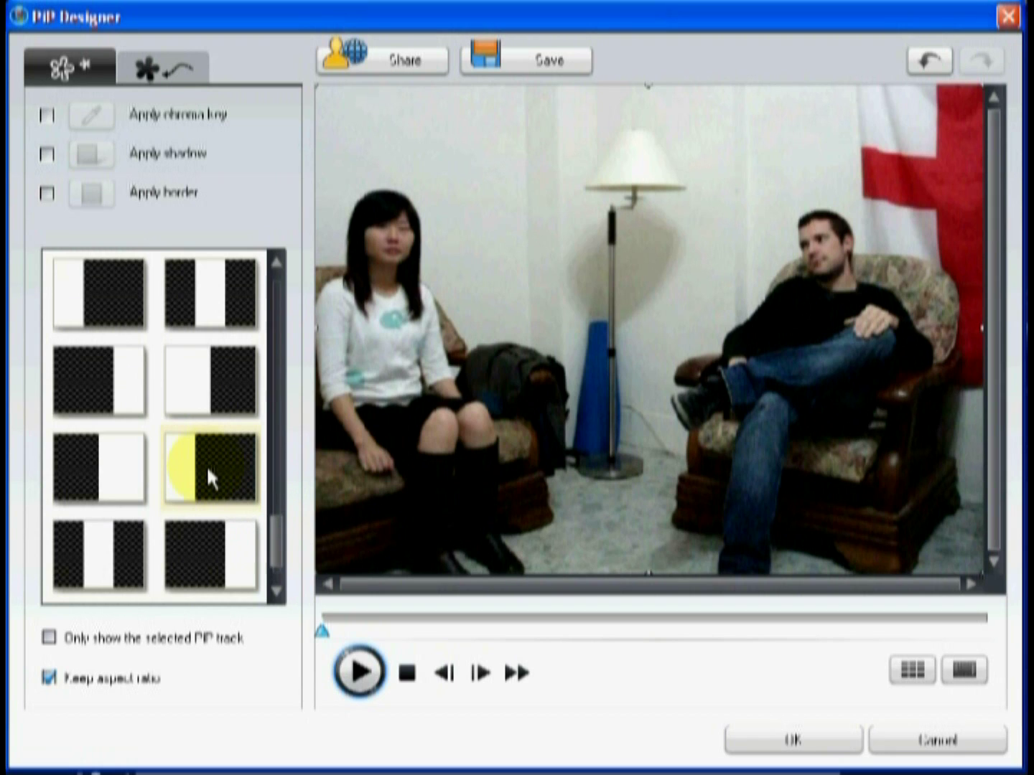
click(206, 465)
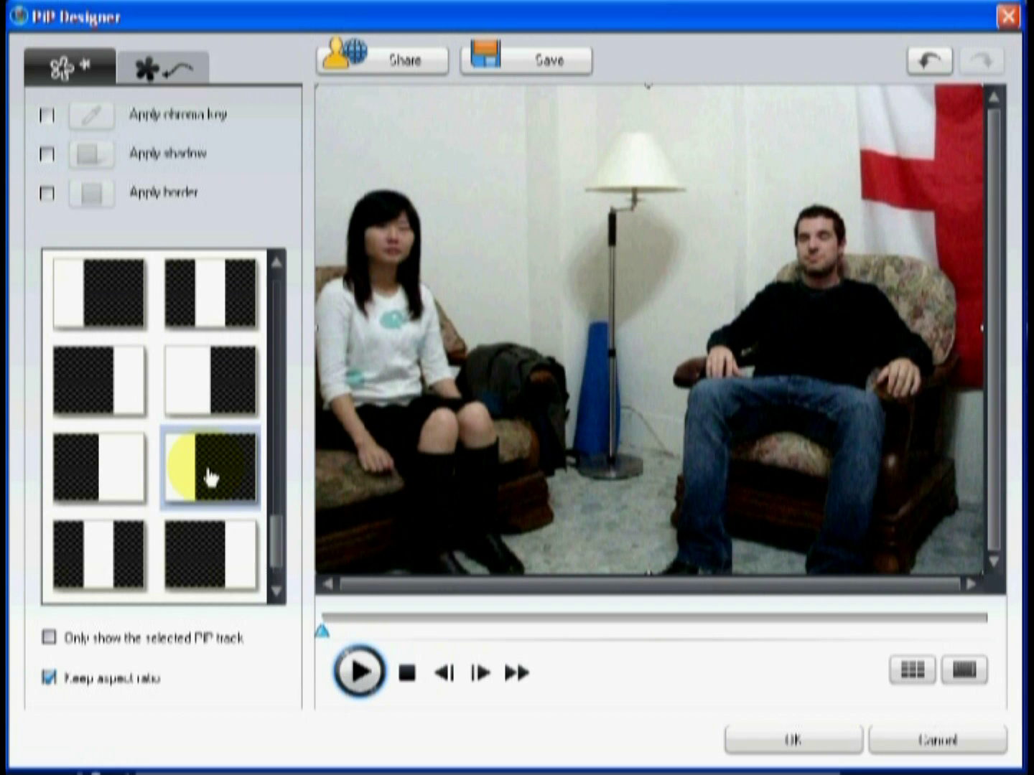
Set the woman overlay's transparency to 43 with fade-in enabled, then preview the ghost effect
click(178, 59)
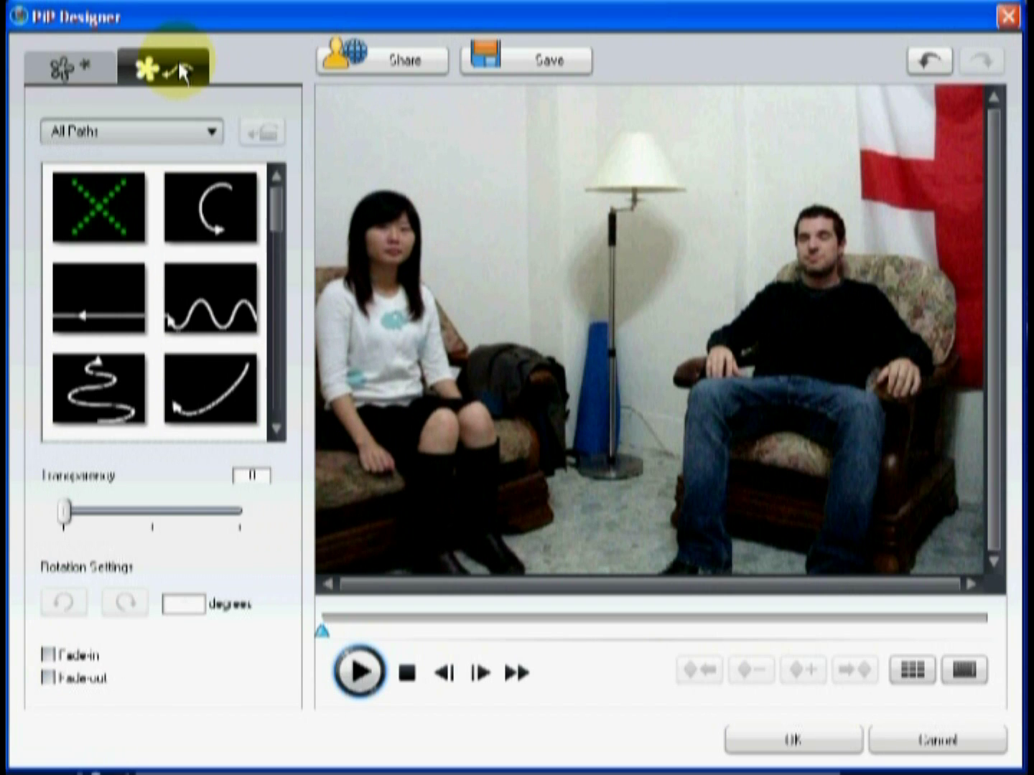
click(72, 520)
drag(74, 518, 145, 522)
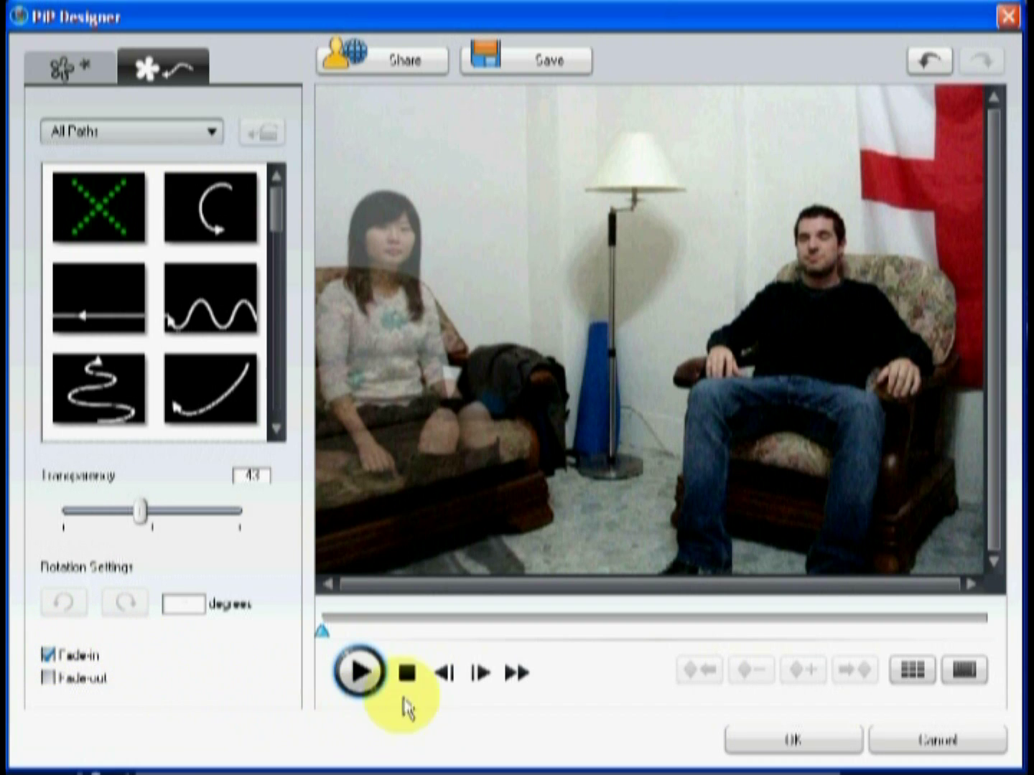
click(368, 679)
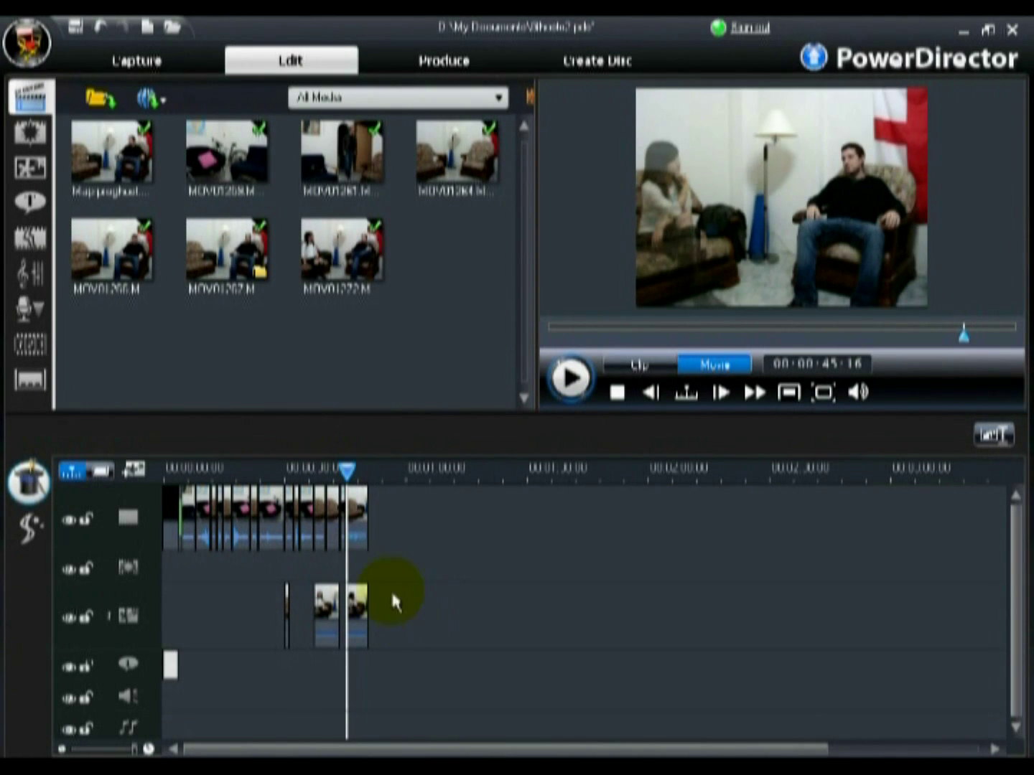
Snapshot the last frame of the room footage as ghost.bmp and drop it at the main track's end
drag(348, 470, 374, 480)
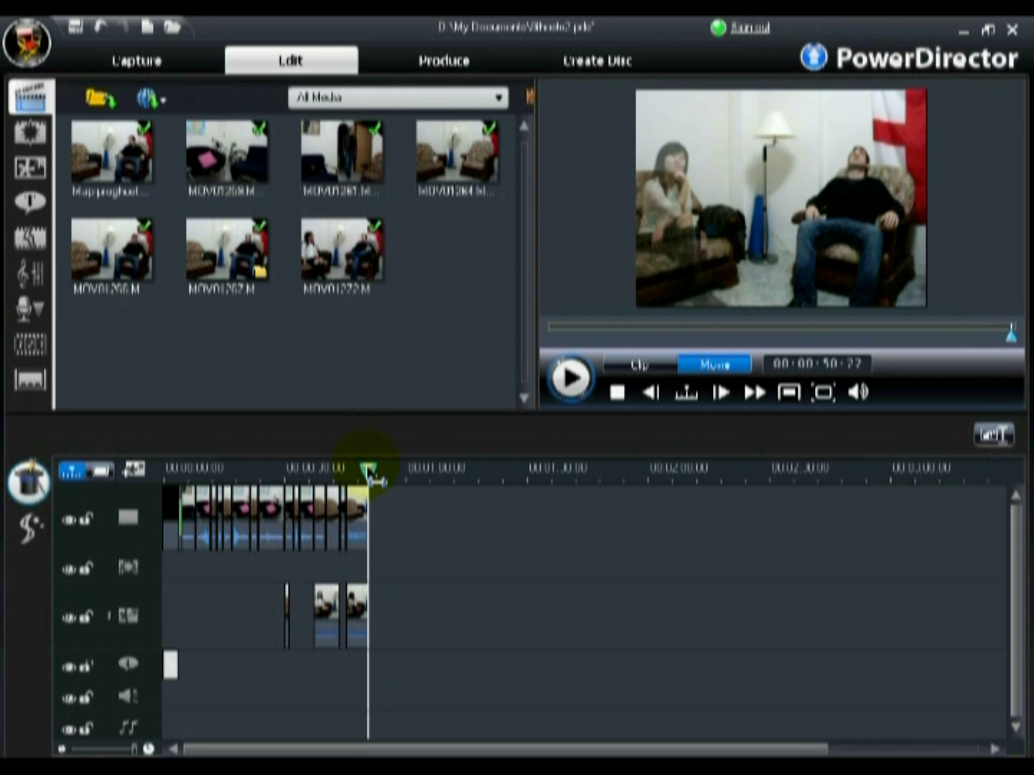
click(363, 514)
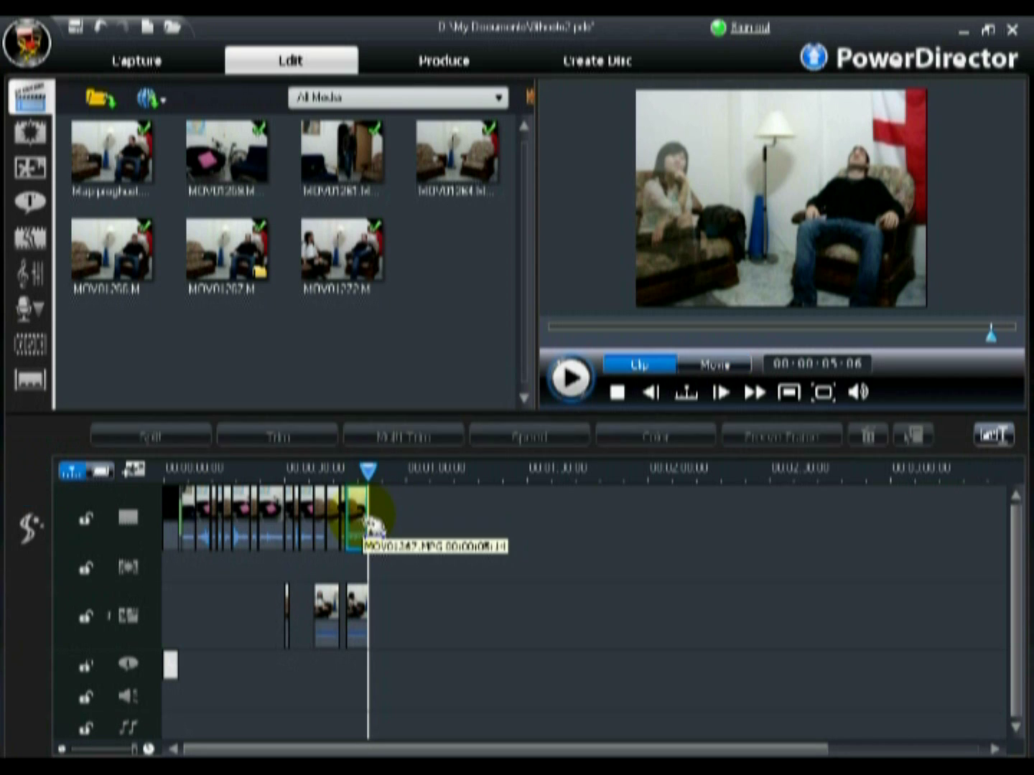
click(623, 537)
click(788, 392)
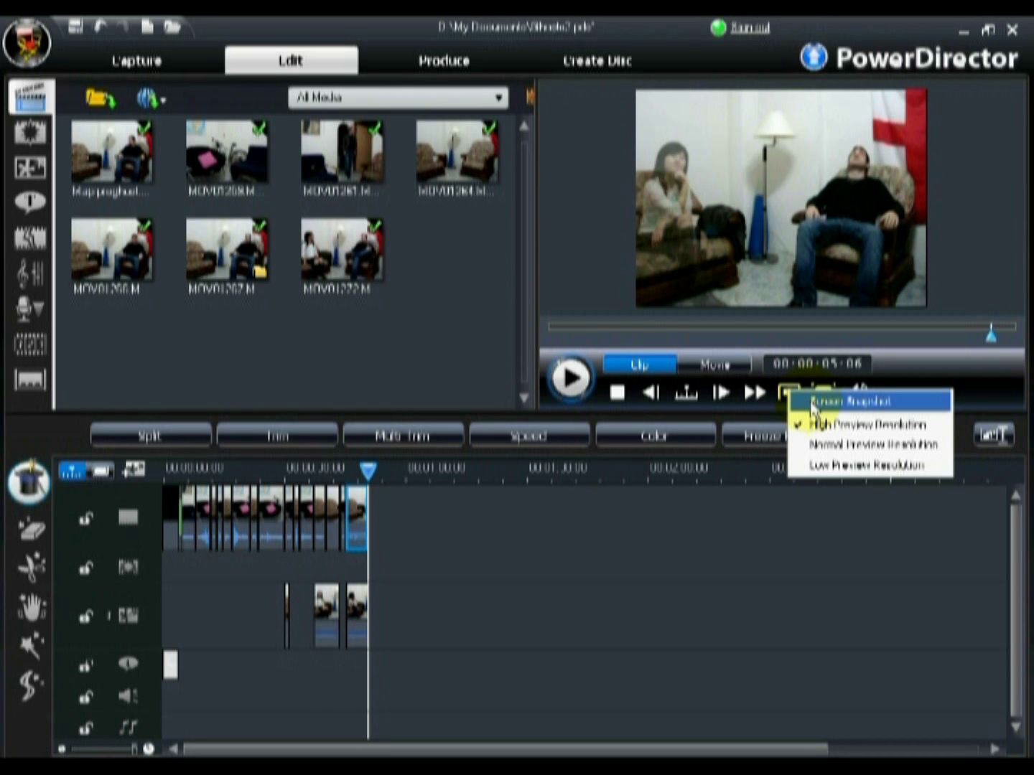
click(833, 400)
text(oh)
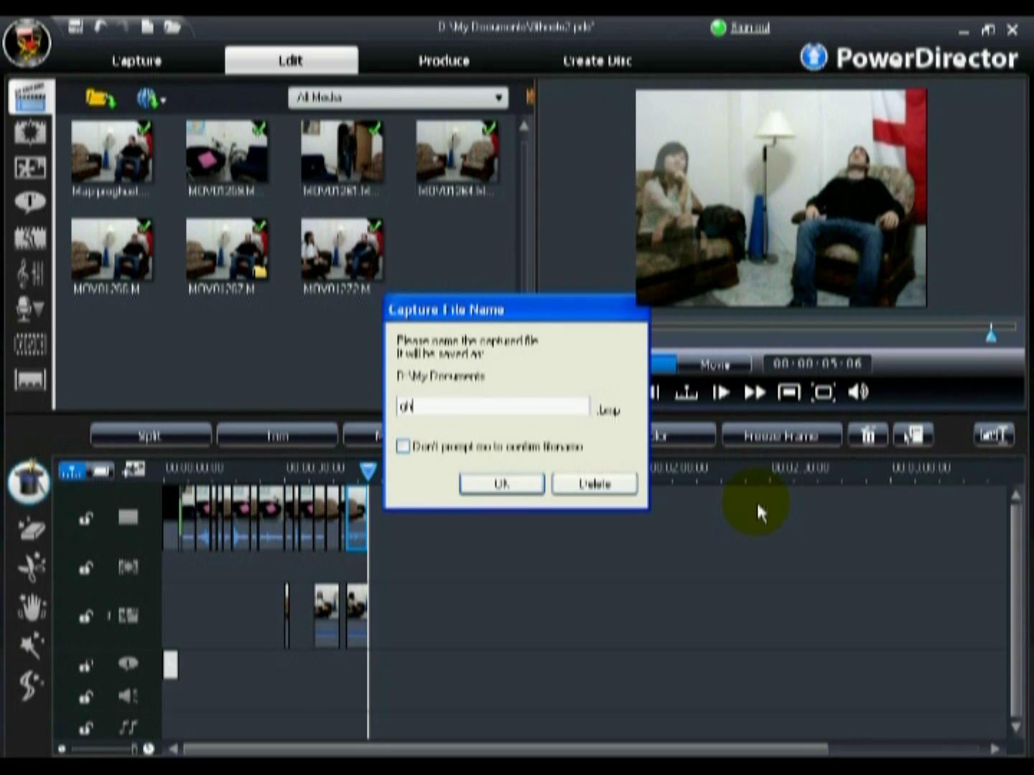
text(ost)
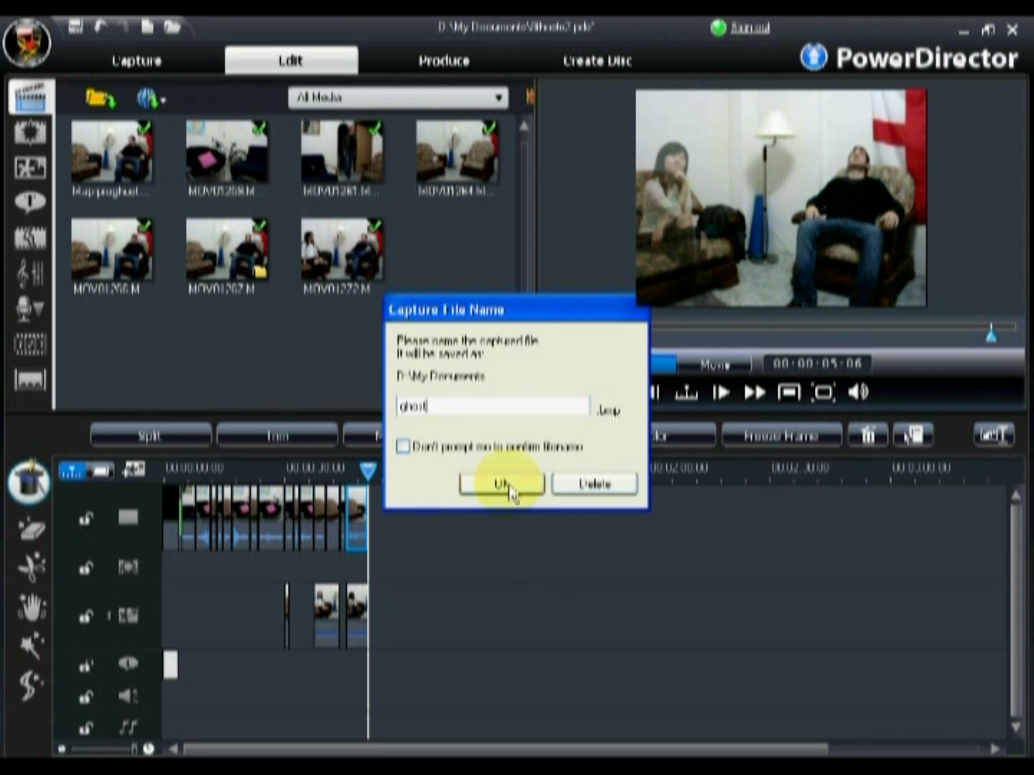
click(501, 484)
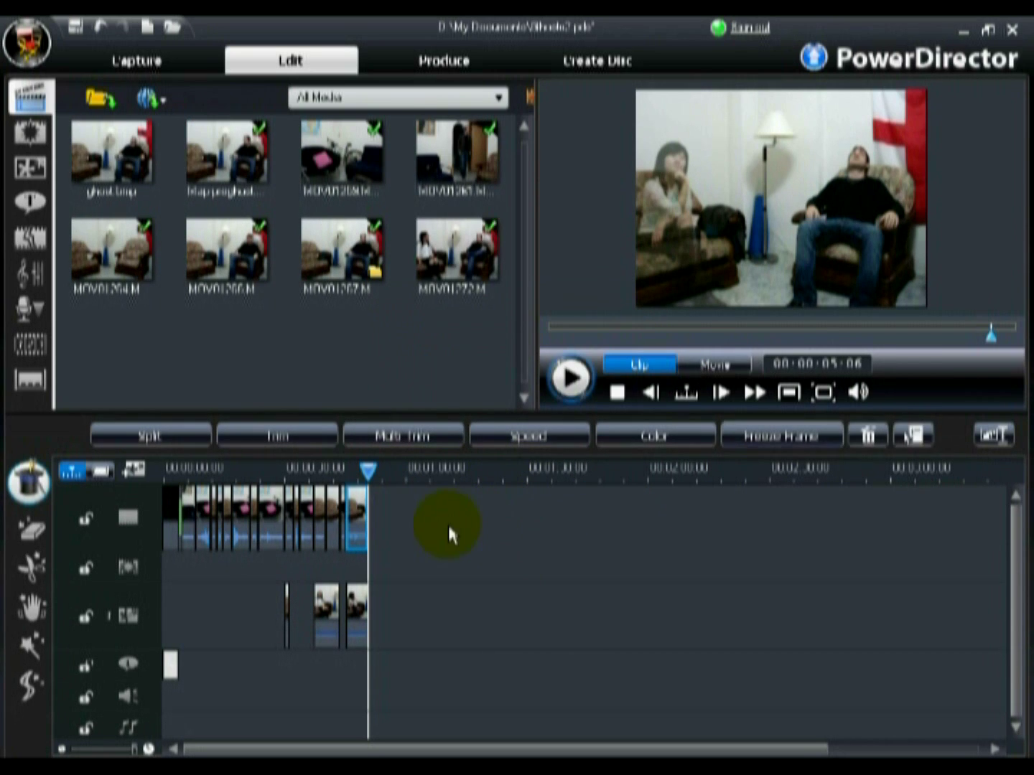
drag(122, 158, 404, 511)
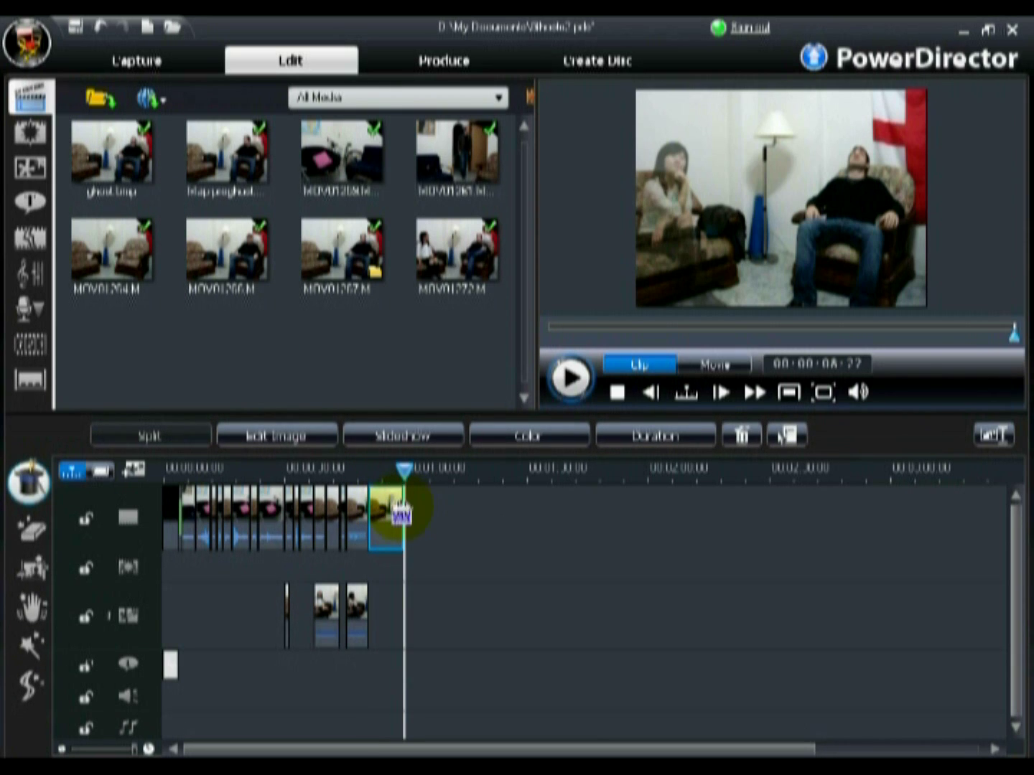
Stretch the MOV01272 PiP clip to 00:00:14:06 so it ends level with ghost.bmp
click(365, 611)
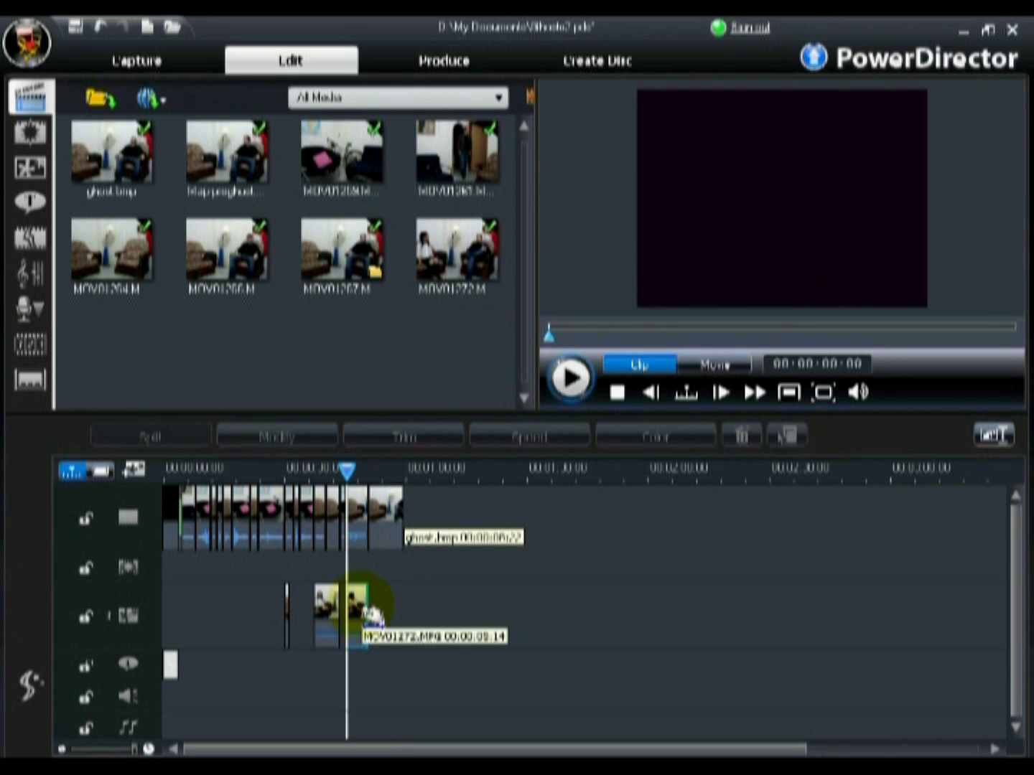
drag(365, 611, 401, 618)
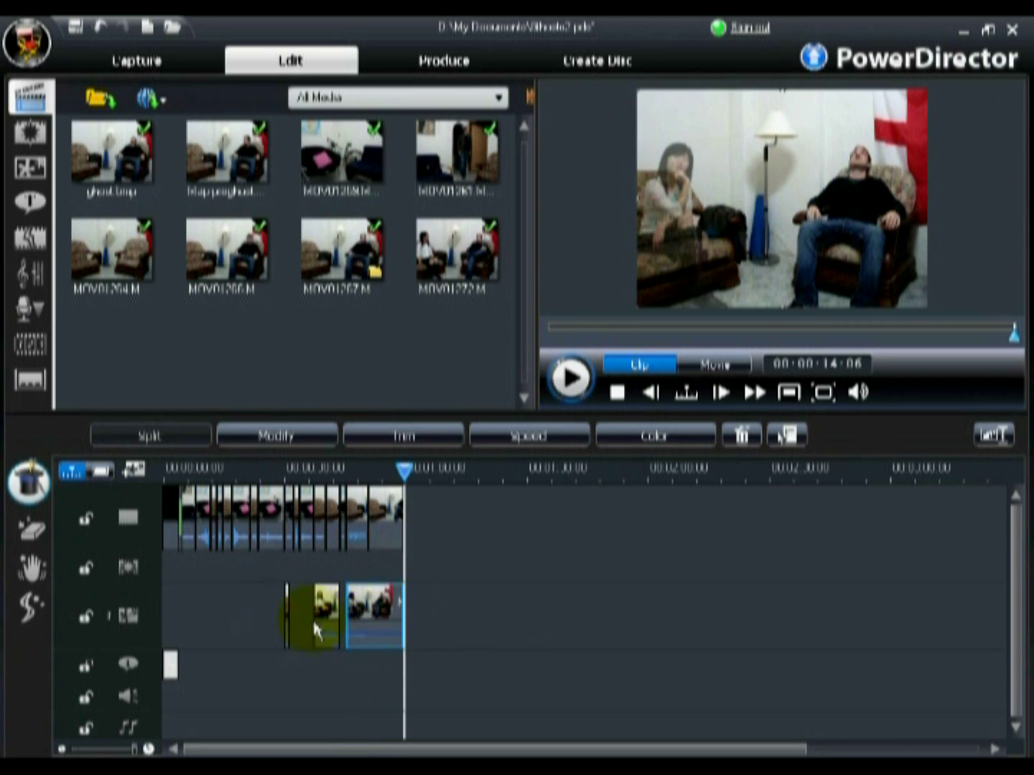
Enable a second PiP track (PiP 2) and fit the whole timeline into view
click(135, 471)
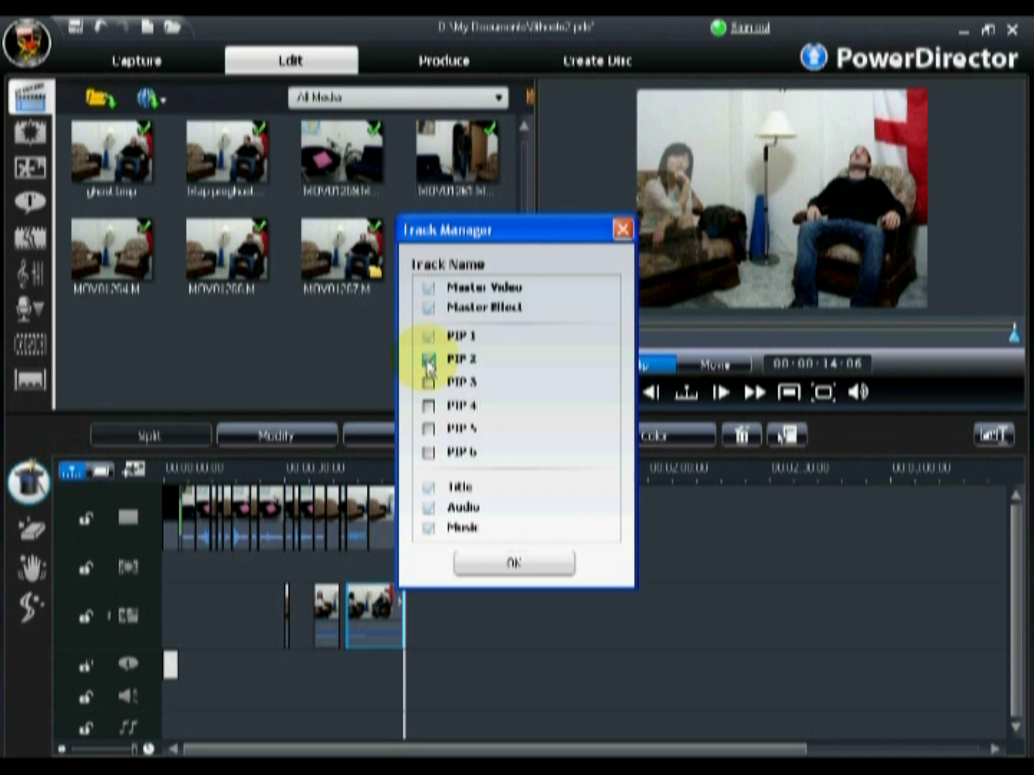
click(513, 563)
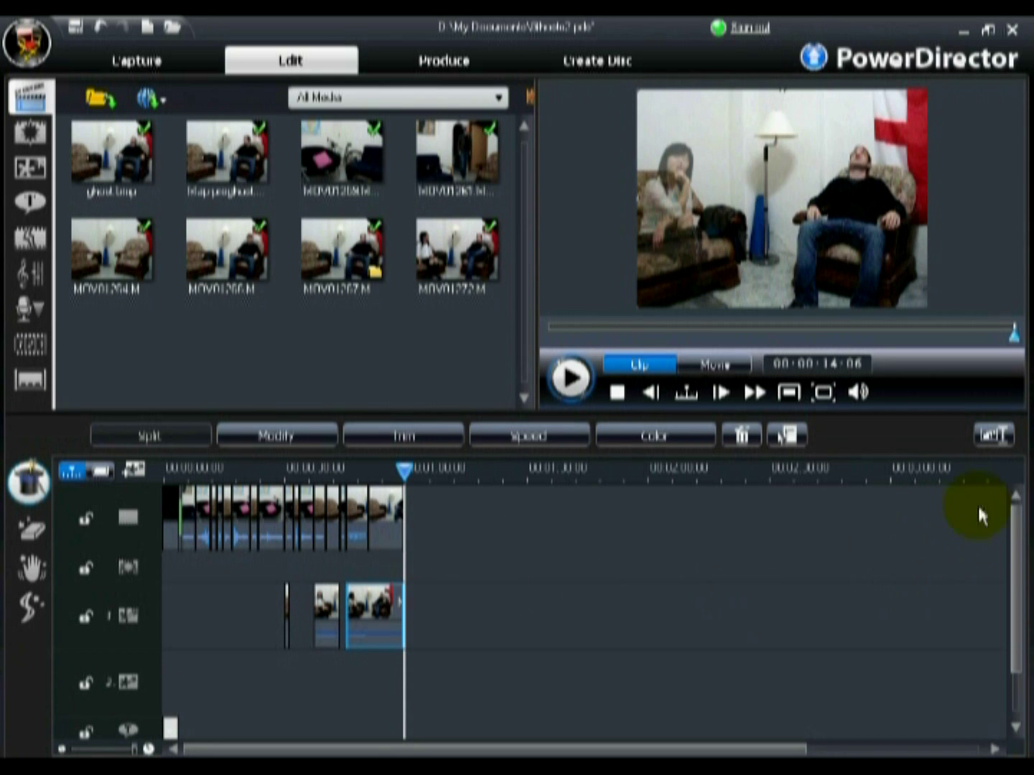
click(987, 436)
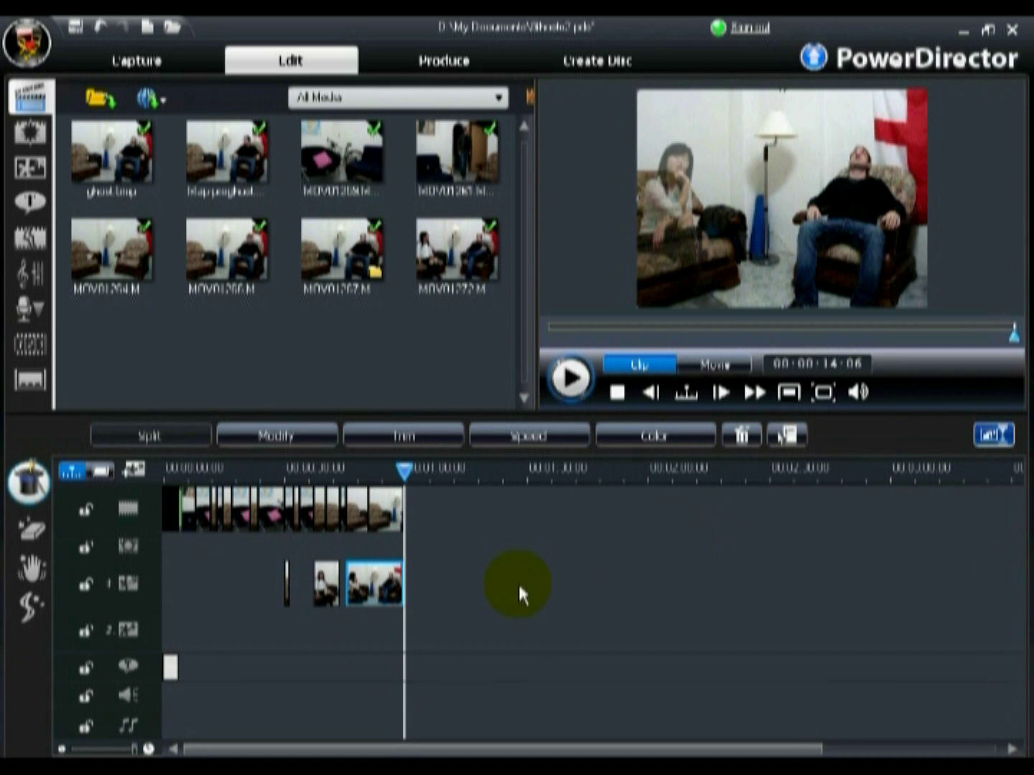
click(374, 283)
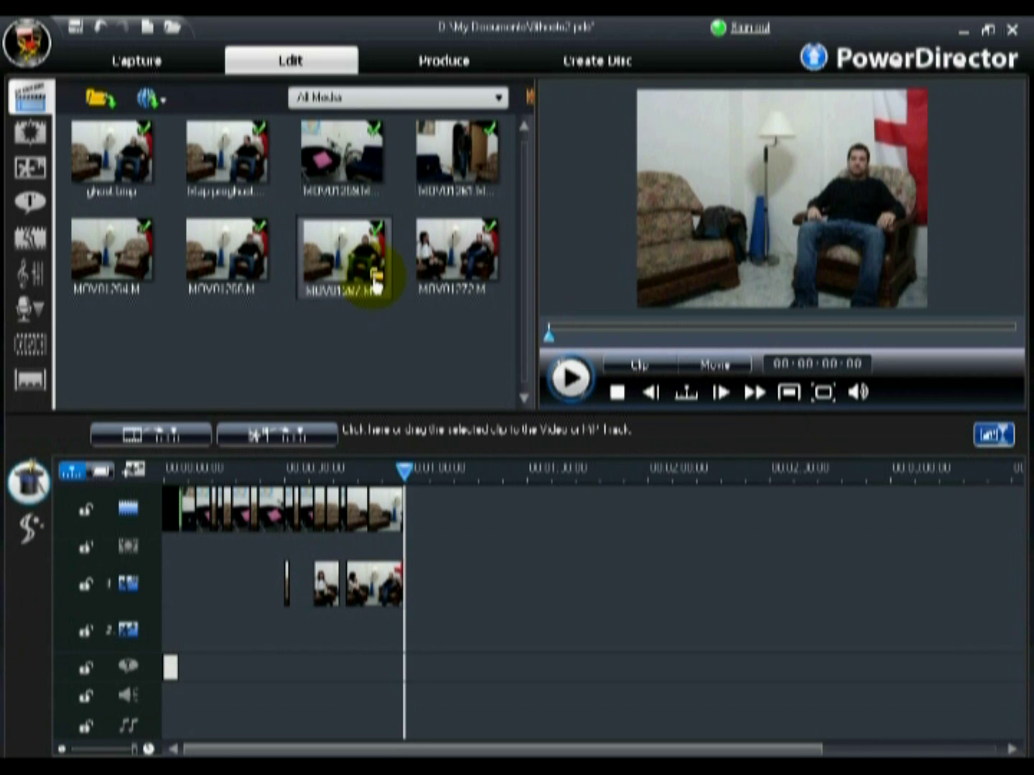
Drop Scene 0002 of MOV01267 onto the PiP 2 track at the playhead
double_click(380, 284)
click(342, 172)
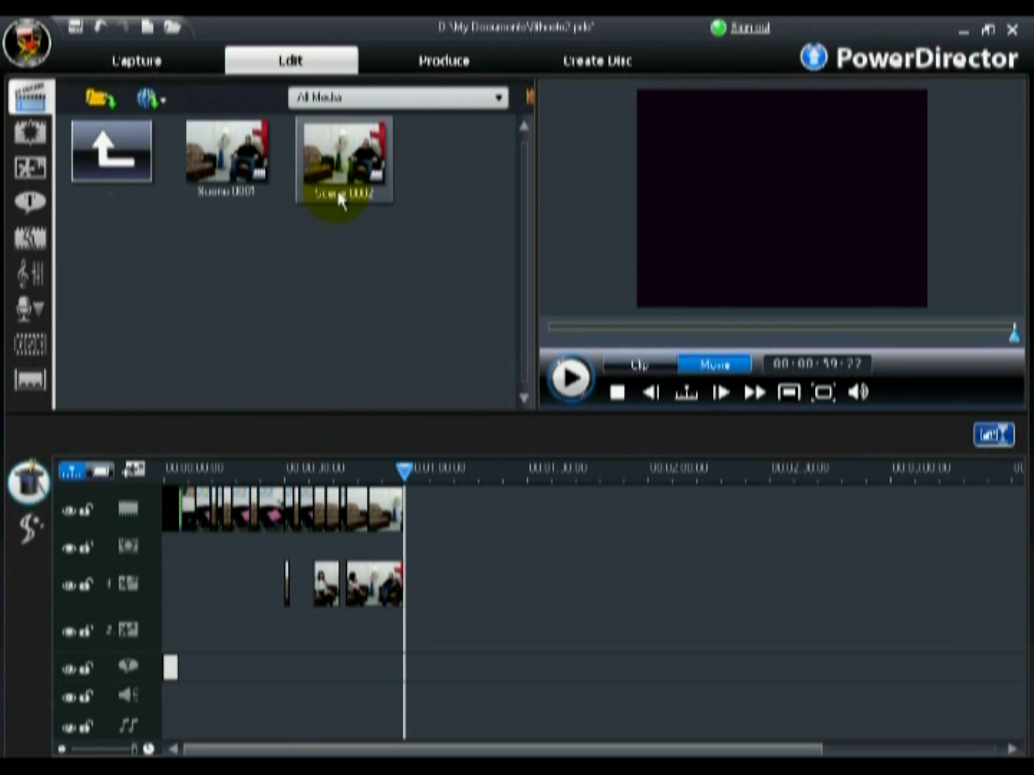
drag(342, 159, 384, 649)
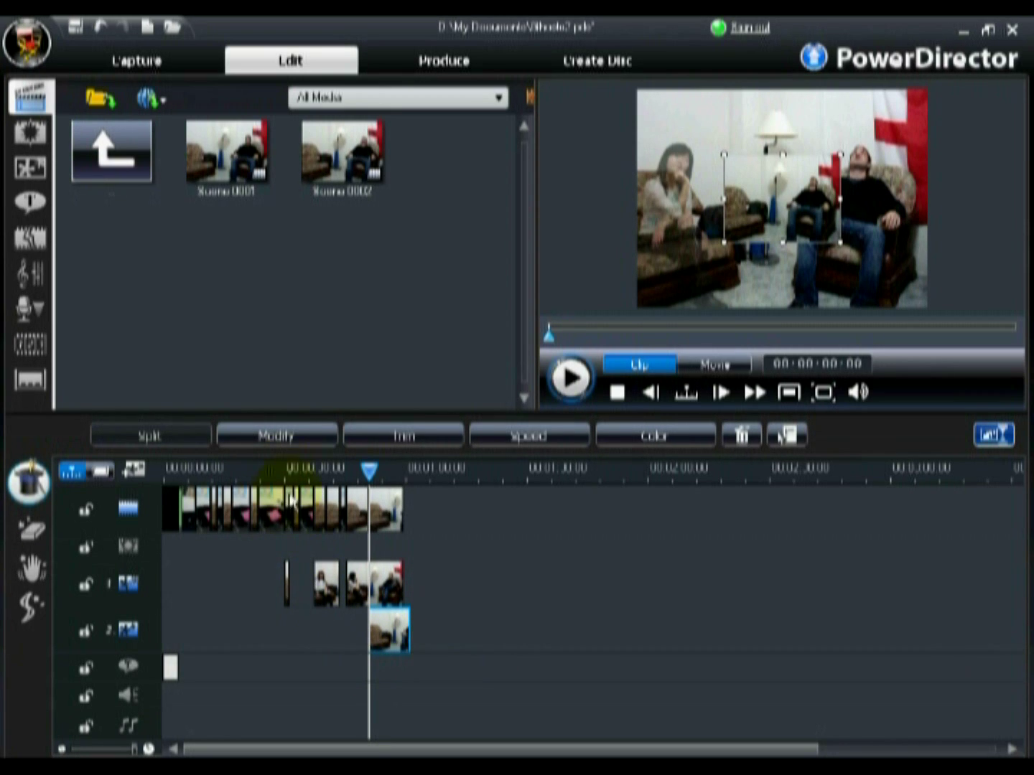
In PiP Designer, move and enlarge the Scene 0002 overlay to fill the frame
click(277, 437)
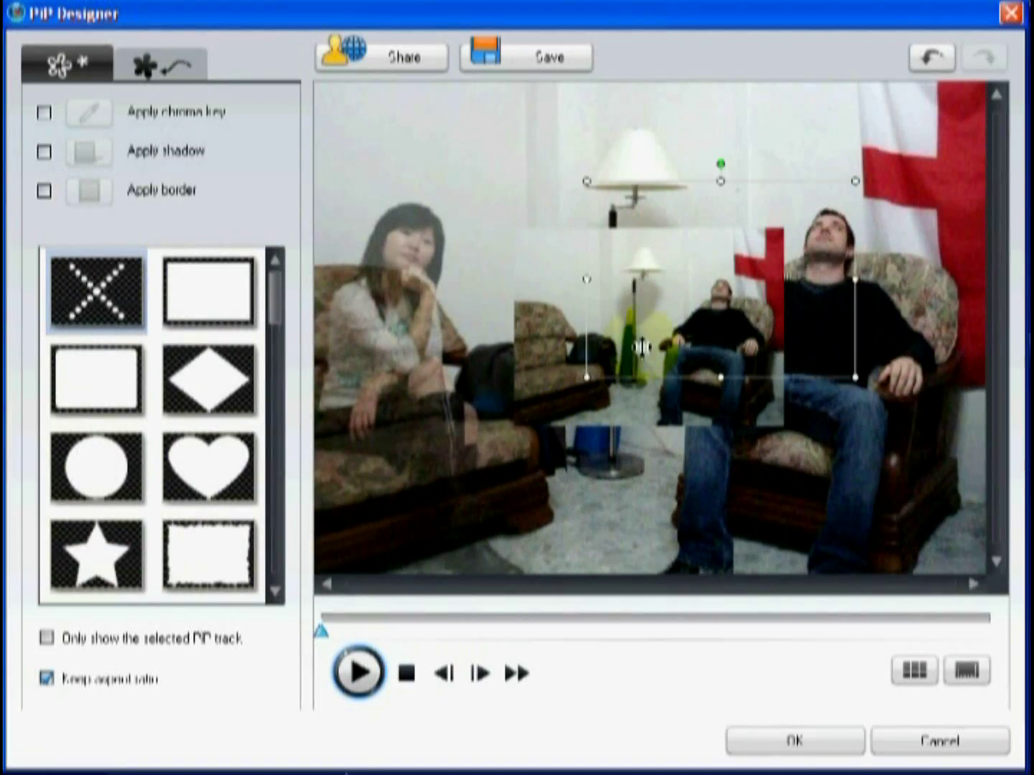
drag(641, 347, 771, 245)
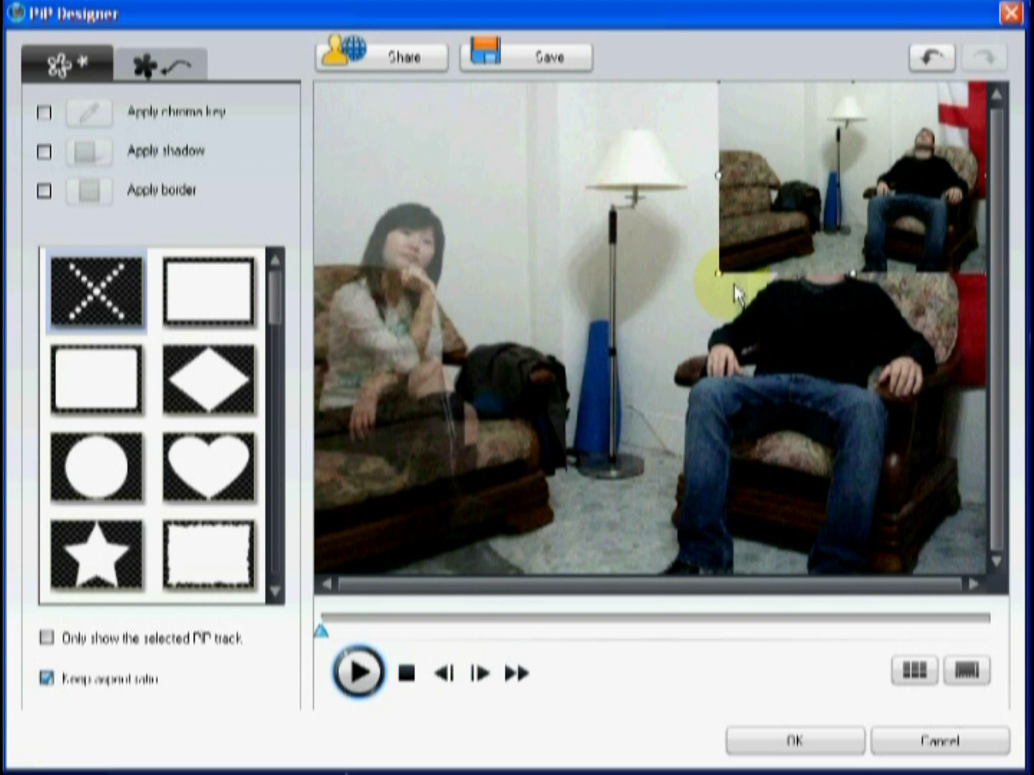
drag(718, 275, 448, 494)
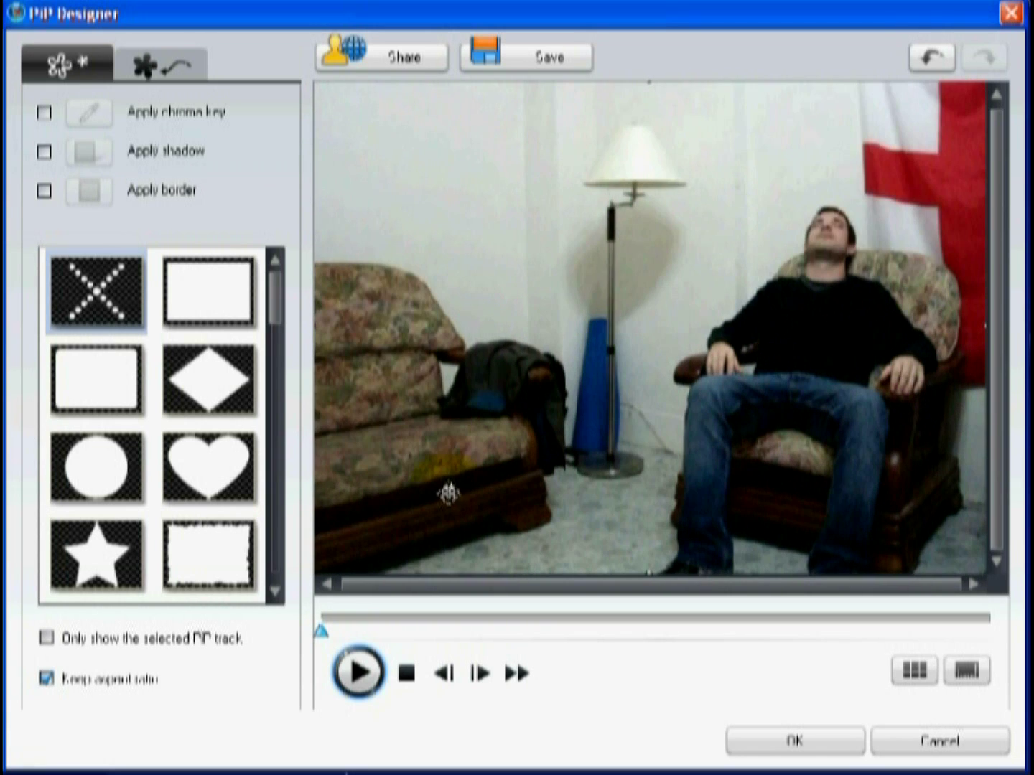
Apply the split mask so only the right portion of Scene 0002 shows, and open its transparency settings
drag(271, 315, 271, 572)
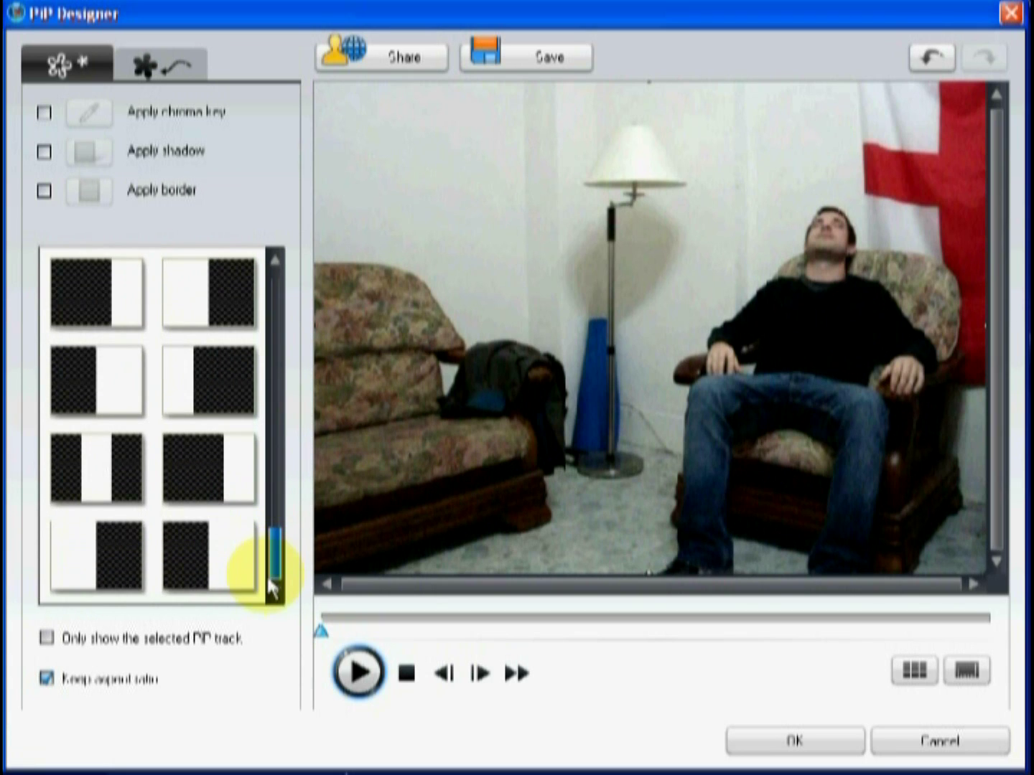
click(239, 573)
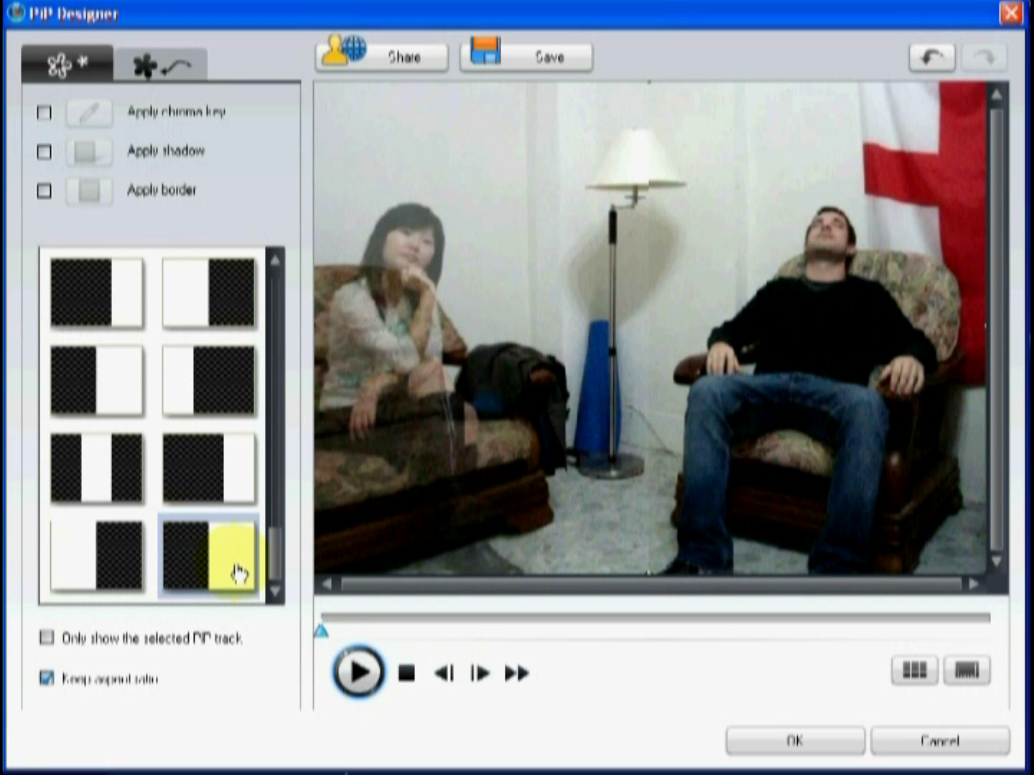
click(174, 66)
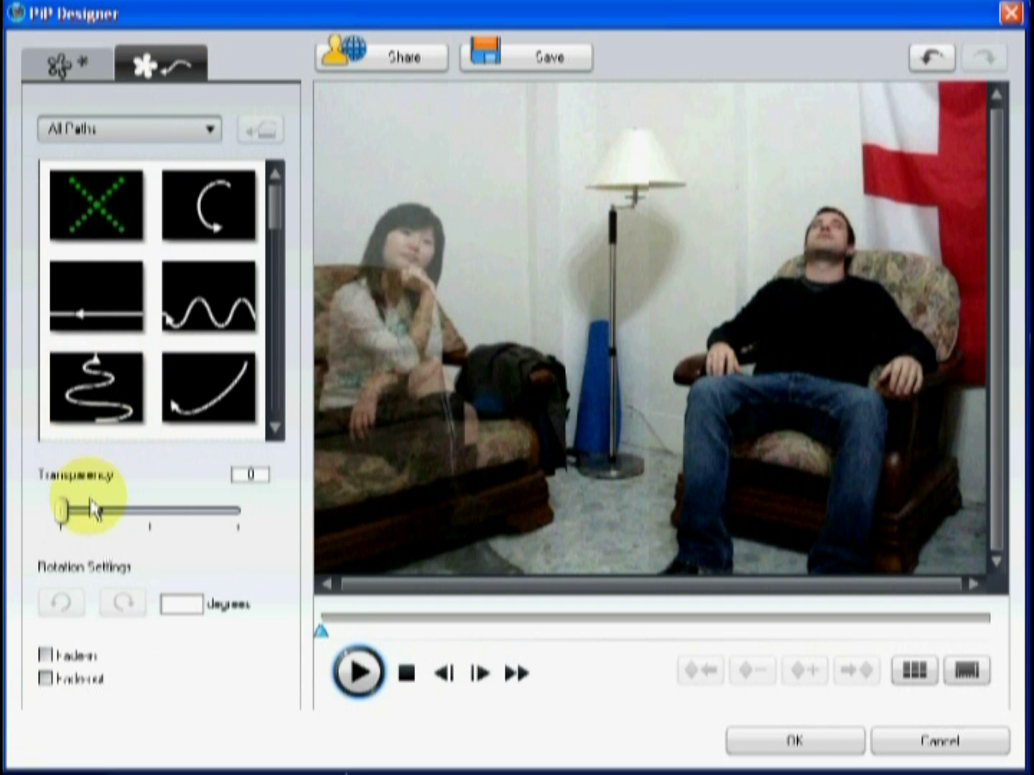